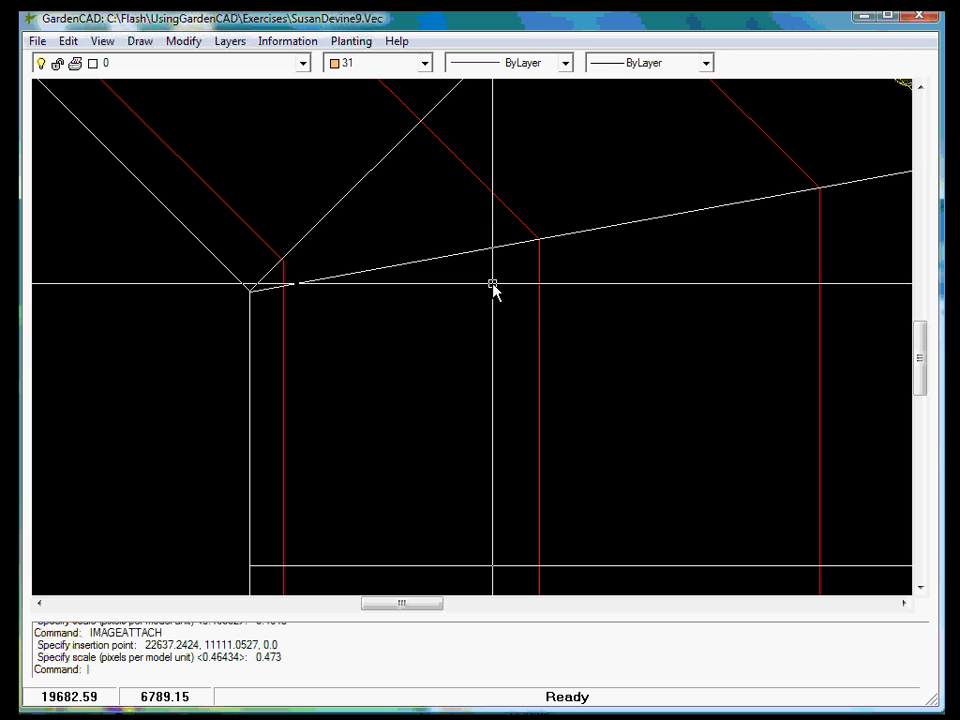
Examine the pergola layout east of the house, the beam-fixing photo and the post circles along the planting bed.
{"action": "scroll", "coordinate": [420, 279], "scroll_direction": "down", "scroll_amount": 2}
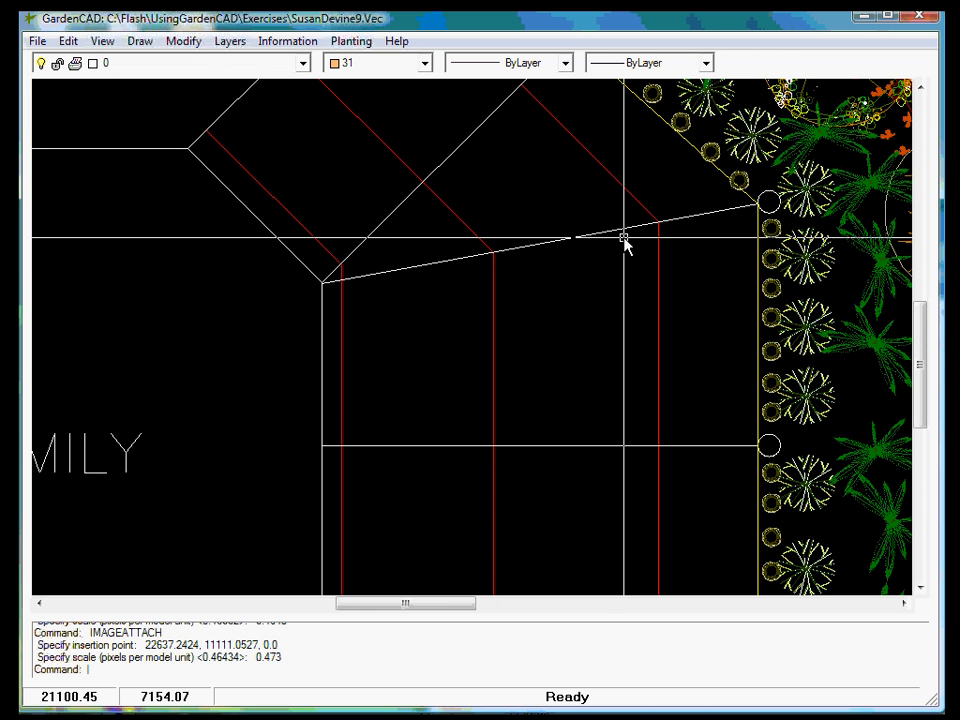
{"action": "scroll", "coordinate": [547, 303], "scroll_direction": "down", "scroll_amount": 2}
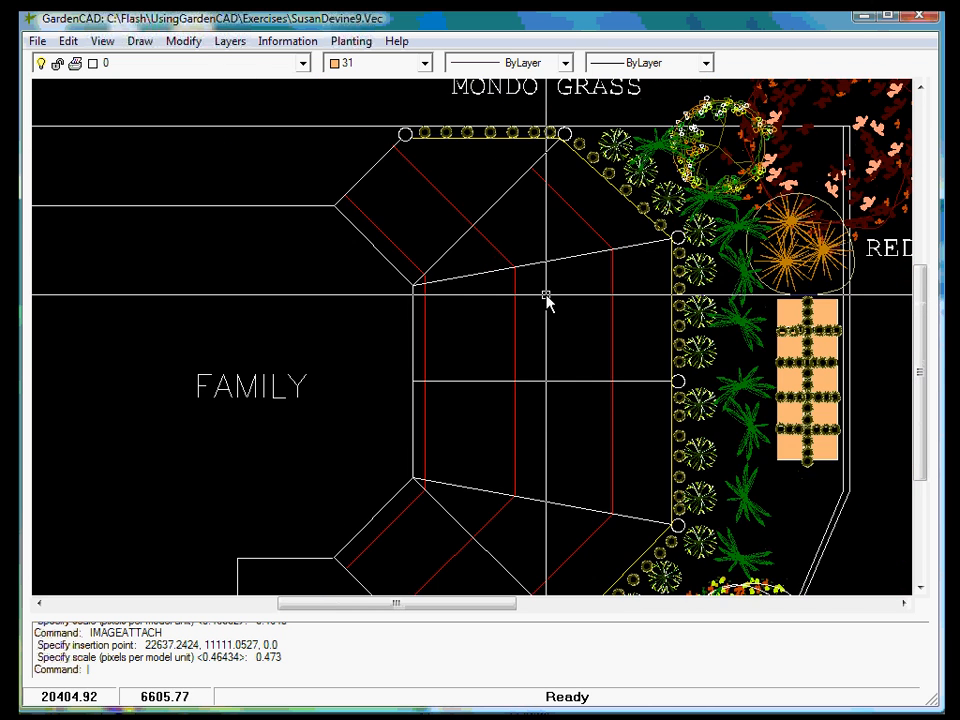
{"action": "scroll", "coordinate": [548, 312], "scroll_direction": "down", "scroll_amount": 1}
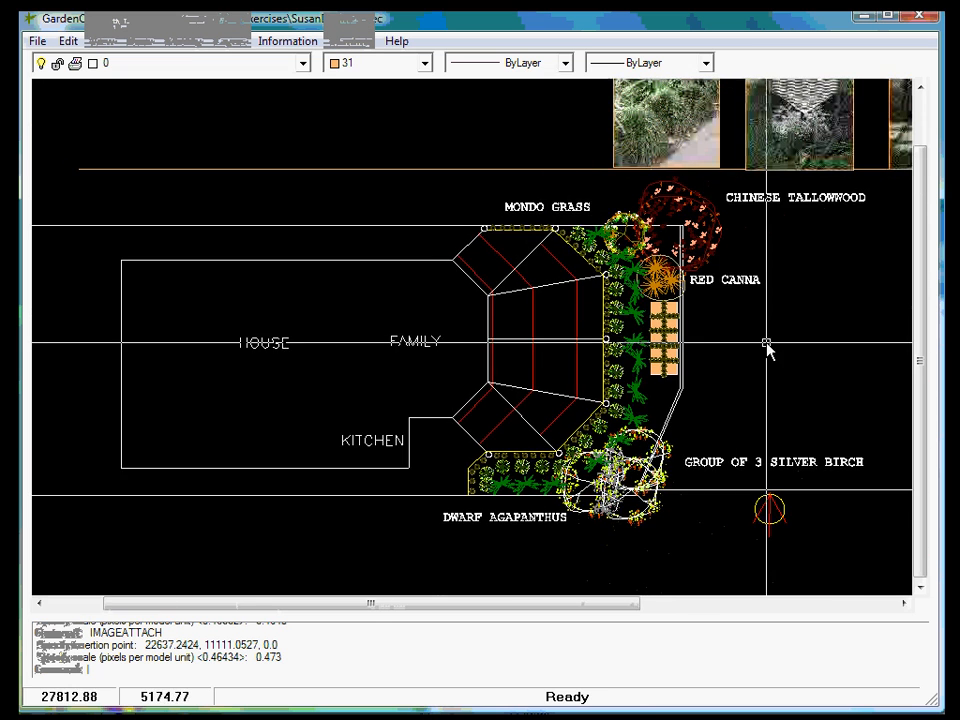
{"action": "middle_click_drag", "start_coordinate": [736, 345], "coordinate": [531, 373]}
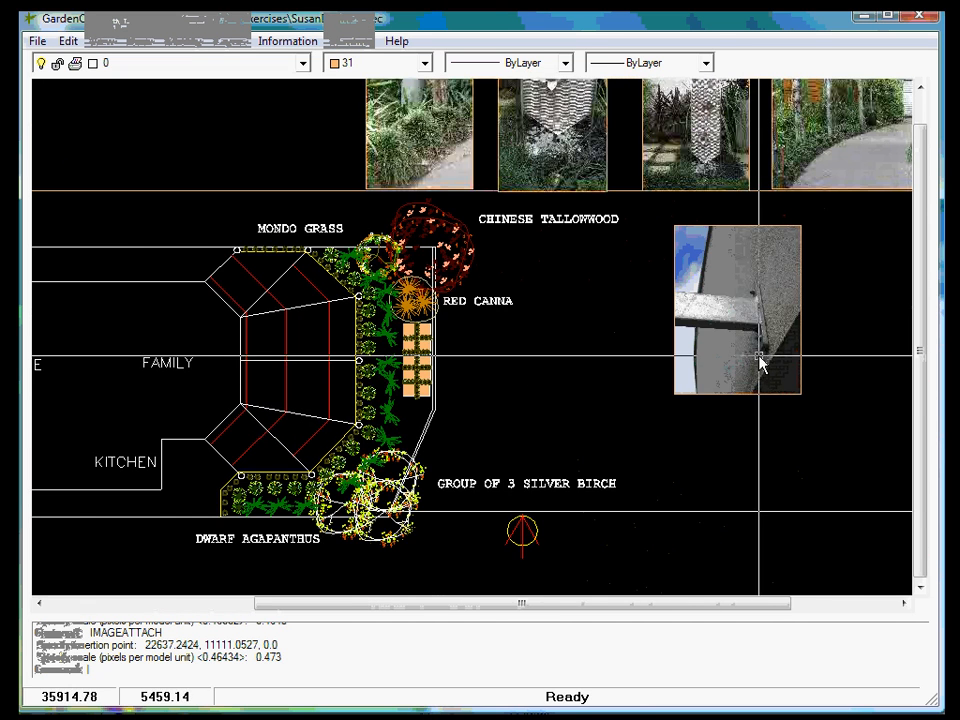
{"action": "scroll", "coordinate": [760, 362], "scroll_direction": "up", "scroll_amount": 2}
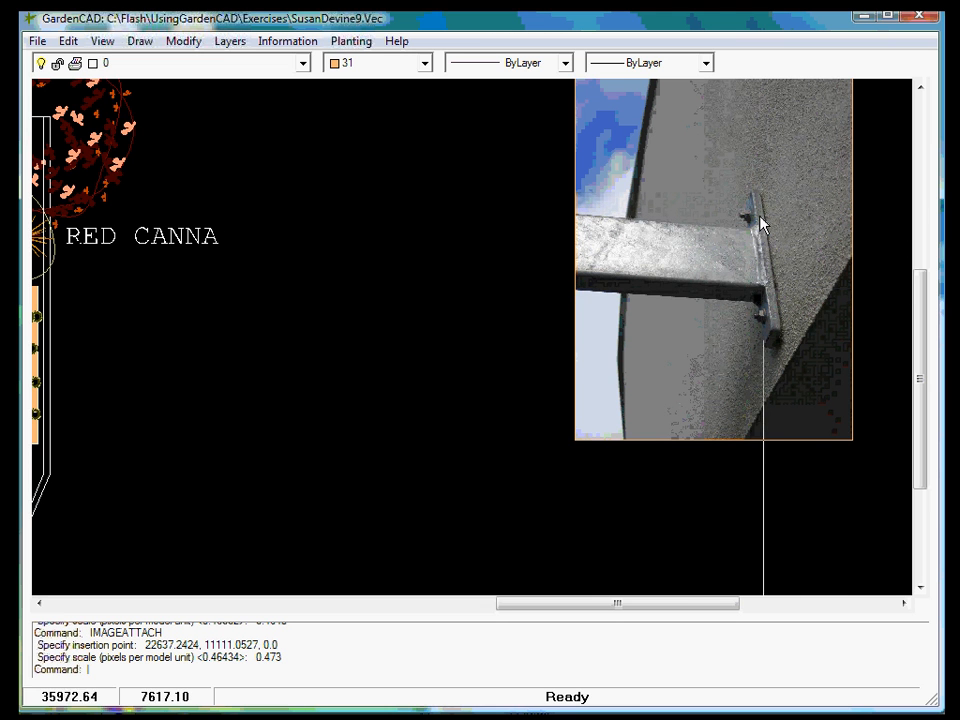
{"action": "scroll", "coordinate": [430, 287], "scroll_direction": "down", "scroll_amount": 3}
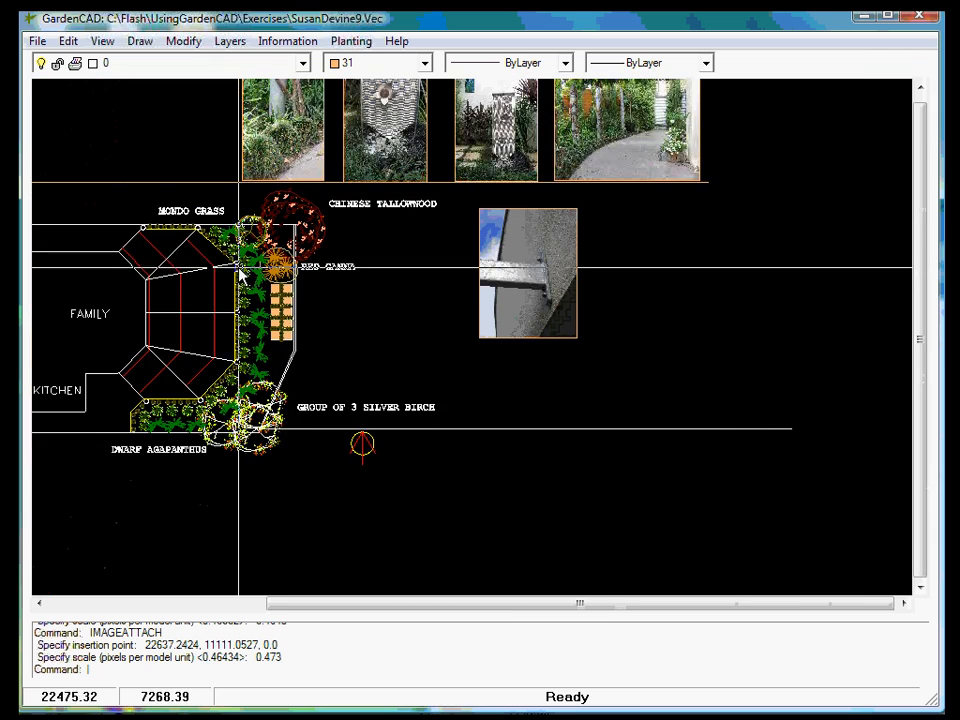
{"action": "scroll", "coordinate": [240, 275], "scroll_direction": "up", "scroll_amount": 5}
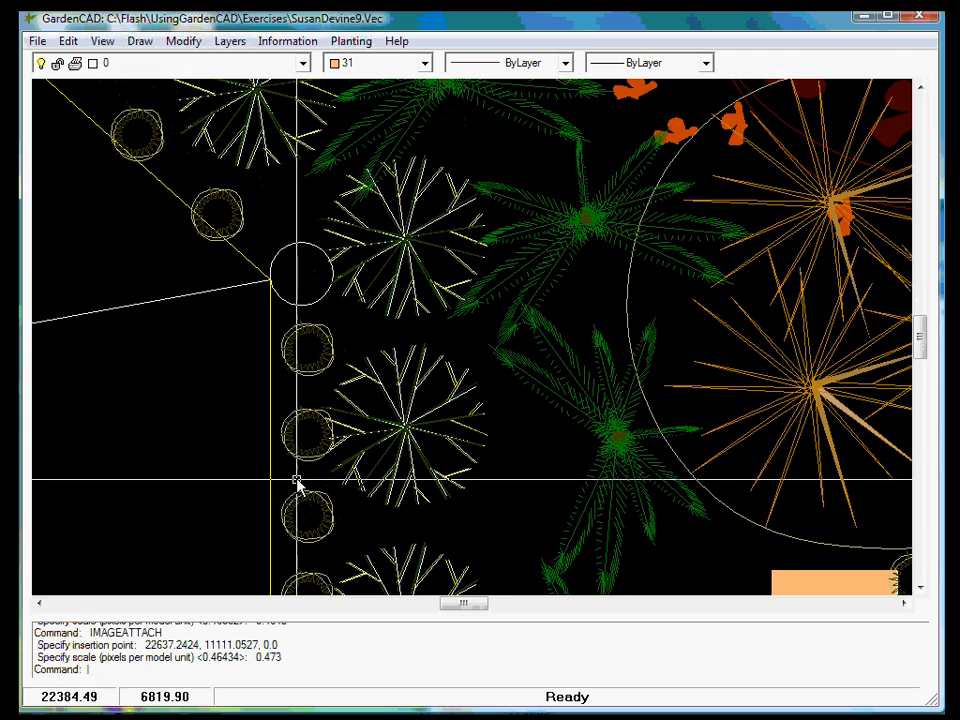
{"action": "scroll", "coordinate": [341, 252], "scroll_direction": "down", "scroll_amount": 4}
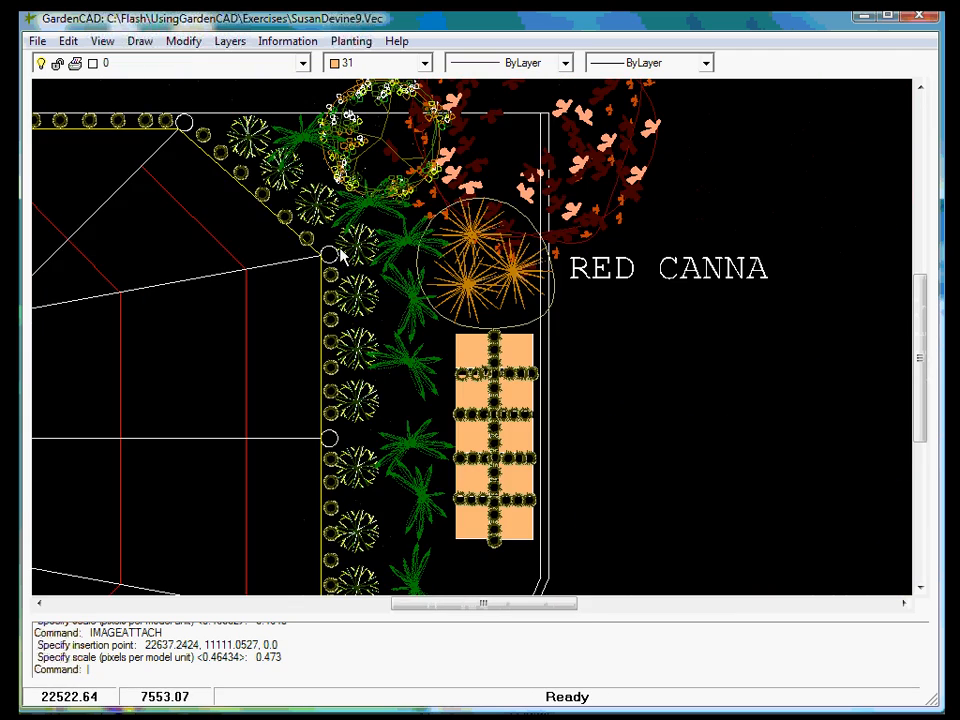
{"action": "scroll", "coordinate": [254, 256], "scroll_direction": "down", "scroll_amount": 3}
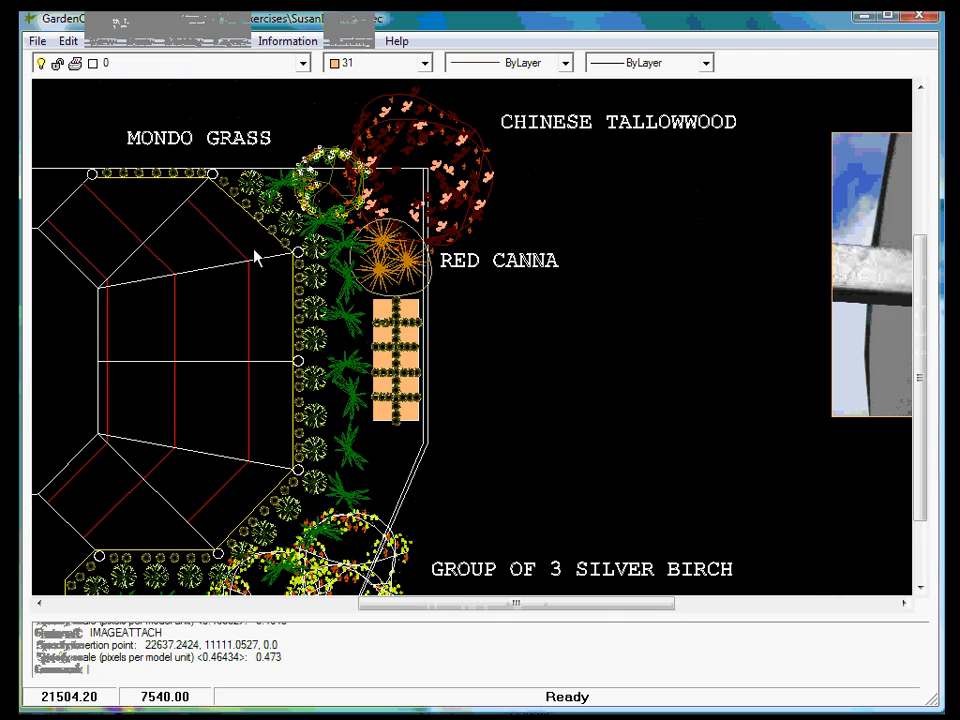
Examine the four reference photos above the plan one by one, from the mondo grass to the curved path, and return to the full drawing.
{"action": "middle_click_drag", "start_coordinate": [476, 210], "coordinate": [496, 425]}
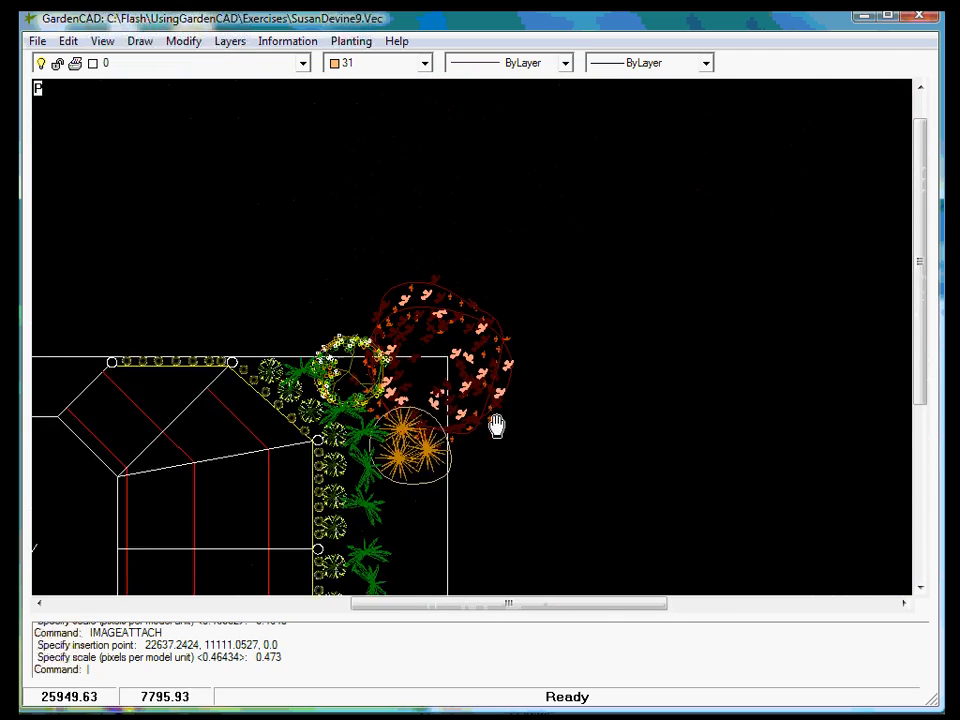
{"action": "middle_click_drag", "start_coordinate": [386, 245], "coordinate": [388, 301]}
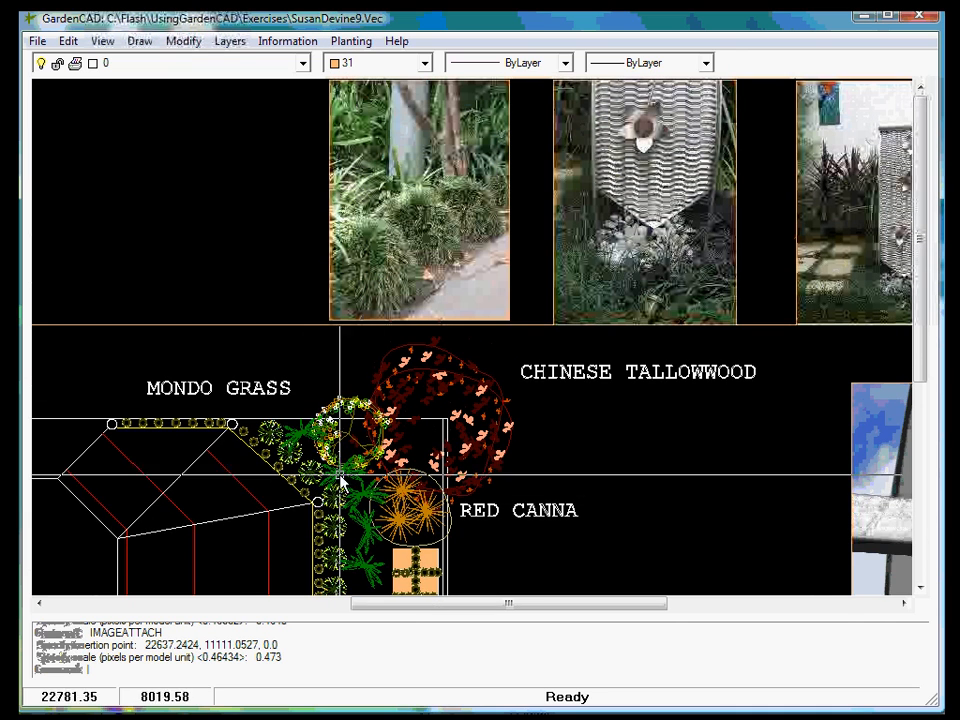
{"action": "scroll", "coordinate": [414, 255], "scroll_direction": "up", "scroll_amount": 2}
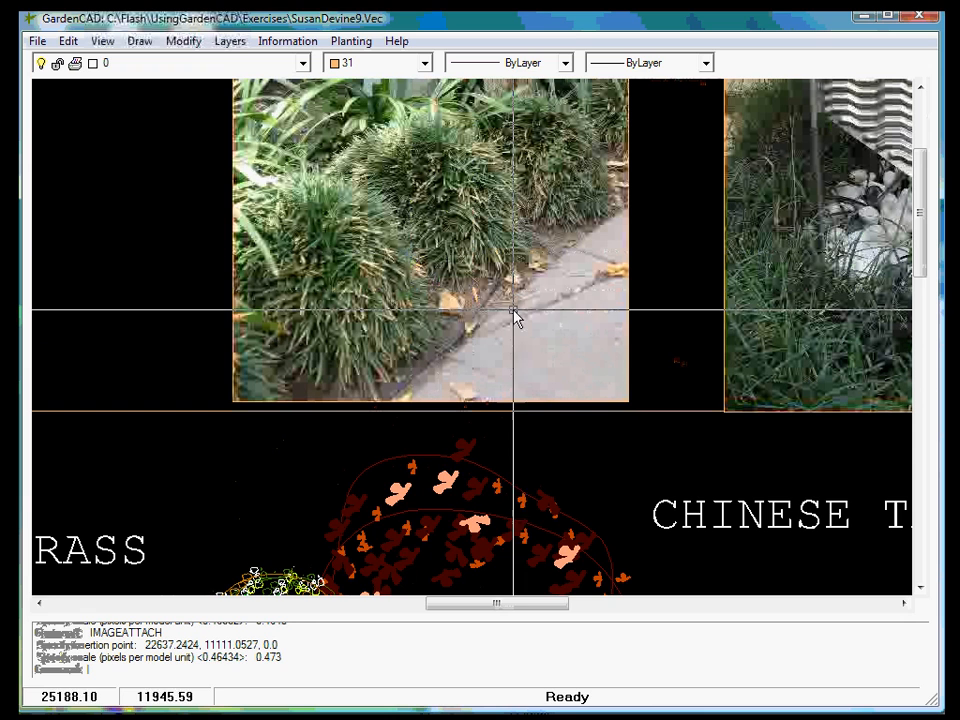
{"action": "middle_click_drag", "start_coordinate": [490, 341], "coordinate": [489, 549]}
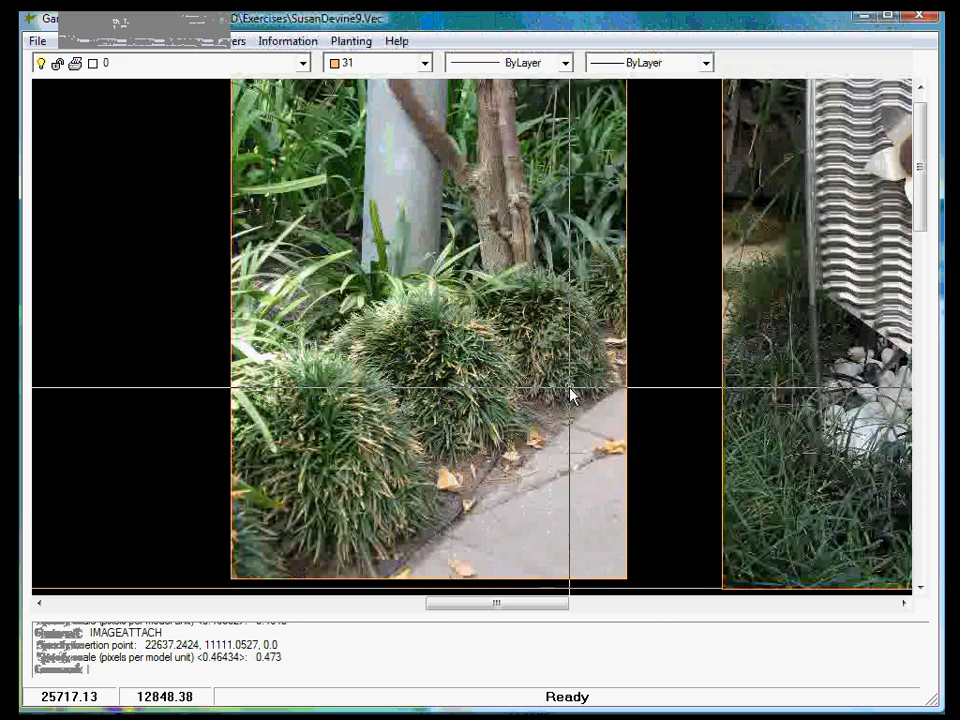
{"action": "middle_click_drag", "start_coordinate": [651, 435], "coordinate": [240, 435]}
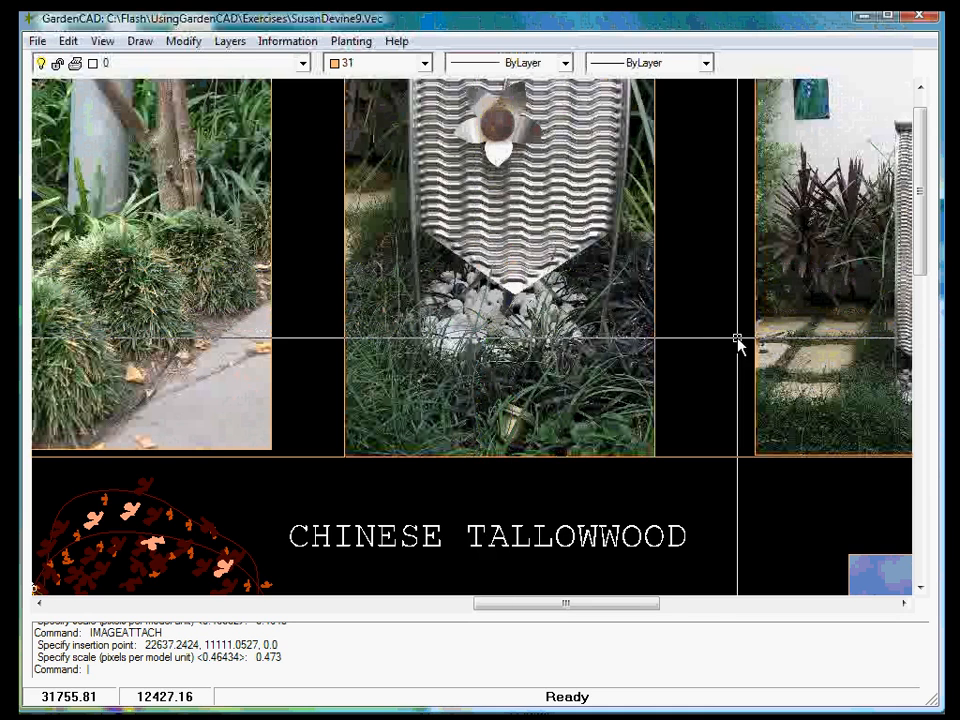
{"action": "mouse_move", "coordinate": [735, 336]}
{"action": "middle_mouse_down"}
{"action": "mouse_move", "coordinate": [449, 358]}
{"action": "mouse_move", "coordinate": [318, 351]}
{"action": "middle_mouse_up"}
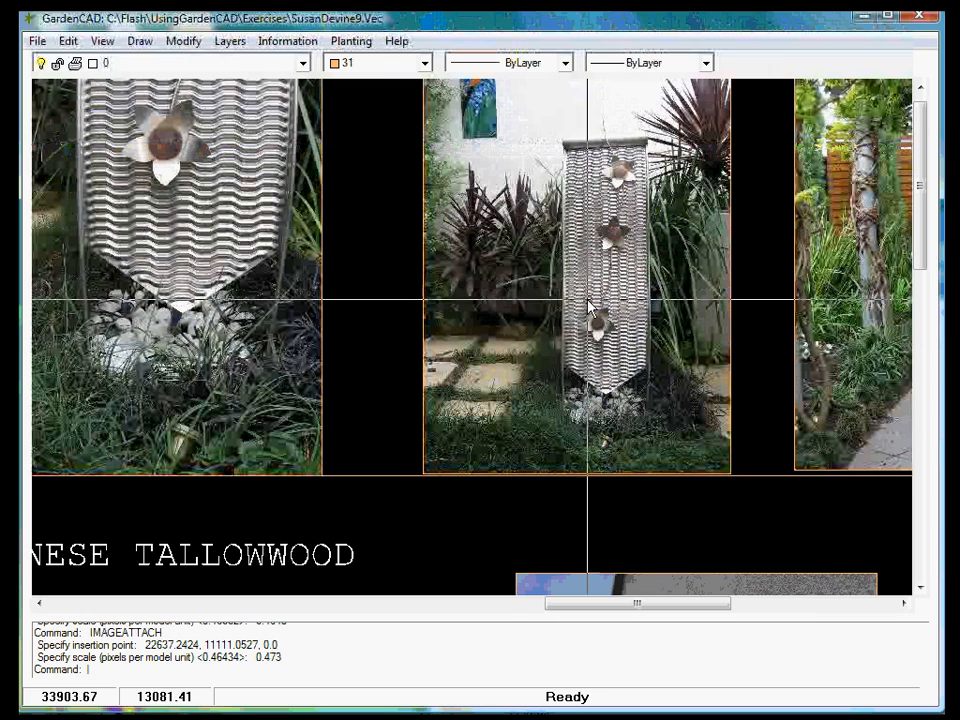
{"action": "mouse_move", "coordinate": [750, 371]}
{"action": "middle_mouse_down"}
{"action": "mouse_move", "coordinate": [315, 360]}
{"action": "mouse_move", "coordinate": [218, 410]}
{"action": "middle_mouse_up"}
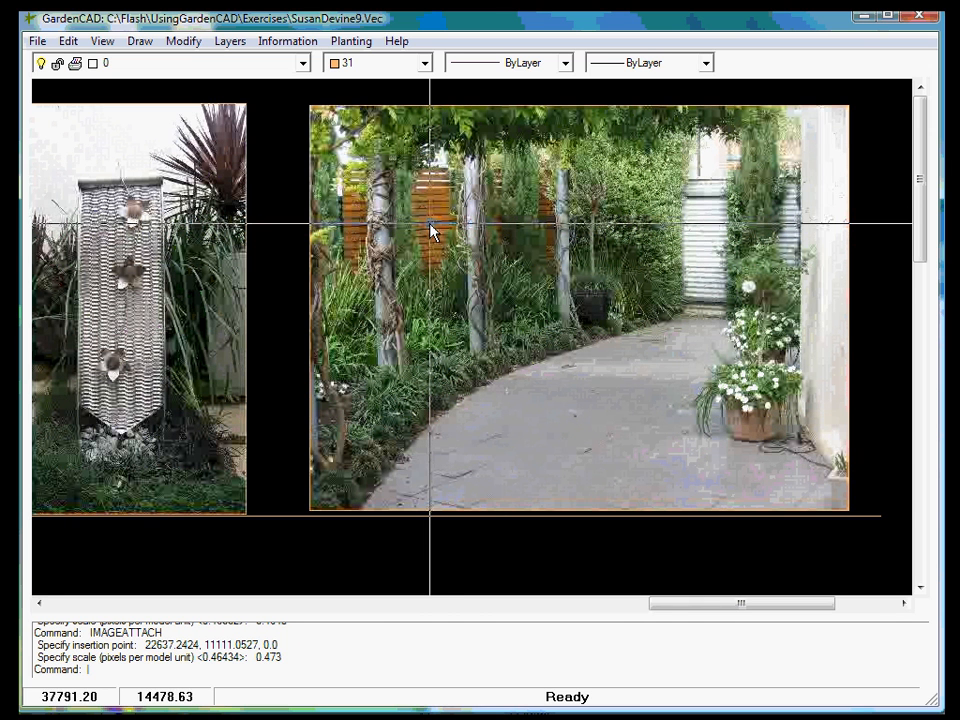
{"action": "right_click", "coordinate": [414, 366]}
{"action": "left_click", "coordinate": [468, 401]}
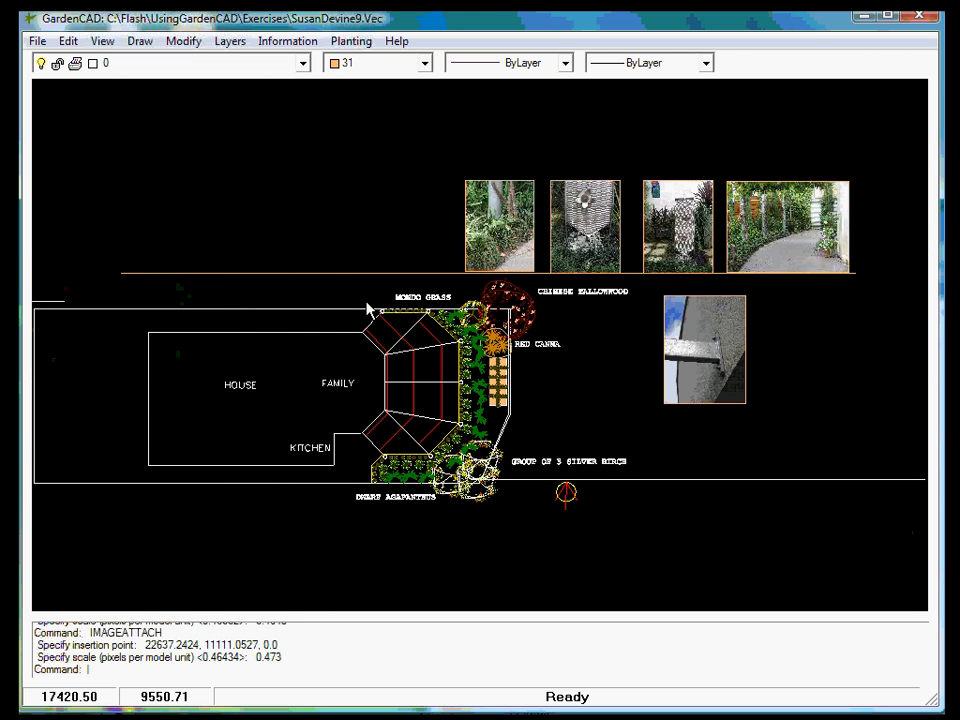
Zoom to a window around the garden and photos, and inspect the posts and planting along the pergola's outer edge.
{"action": "right_click", "coordinate": [340, 186]}
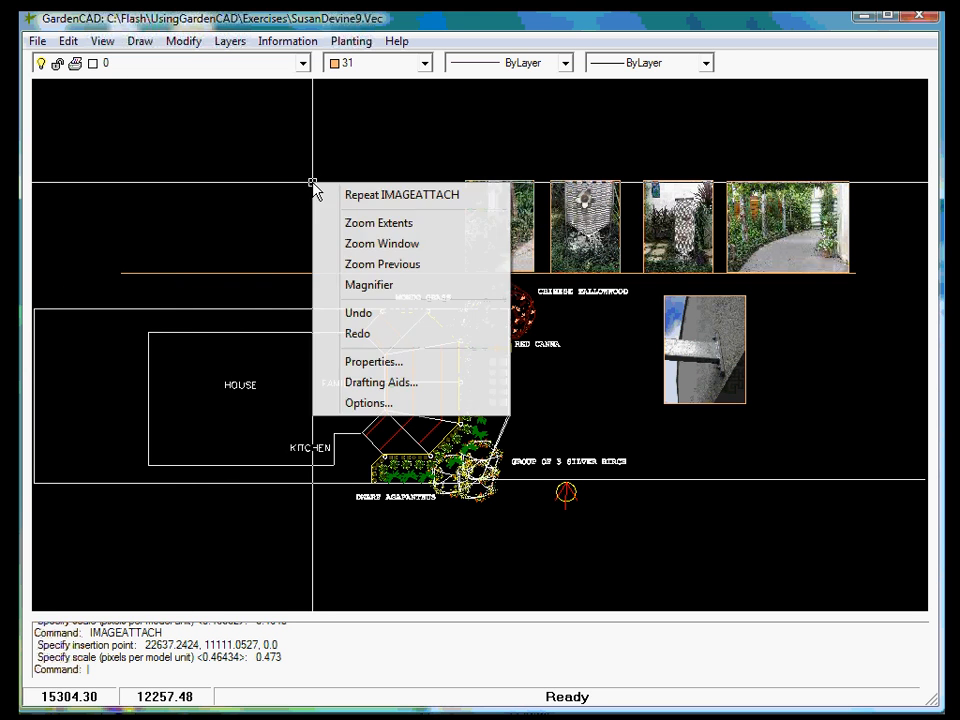
{"action": "left_click", "coordinate": [384, 242]}
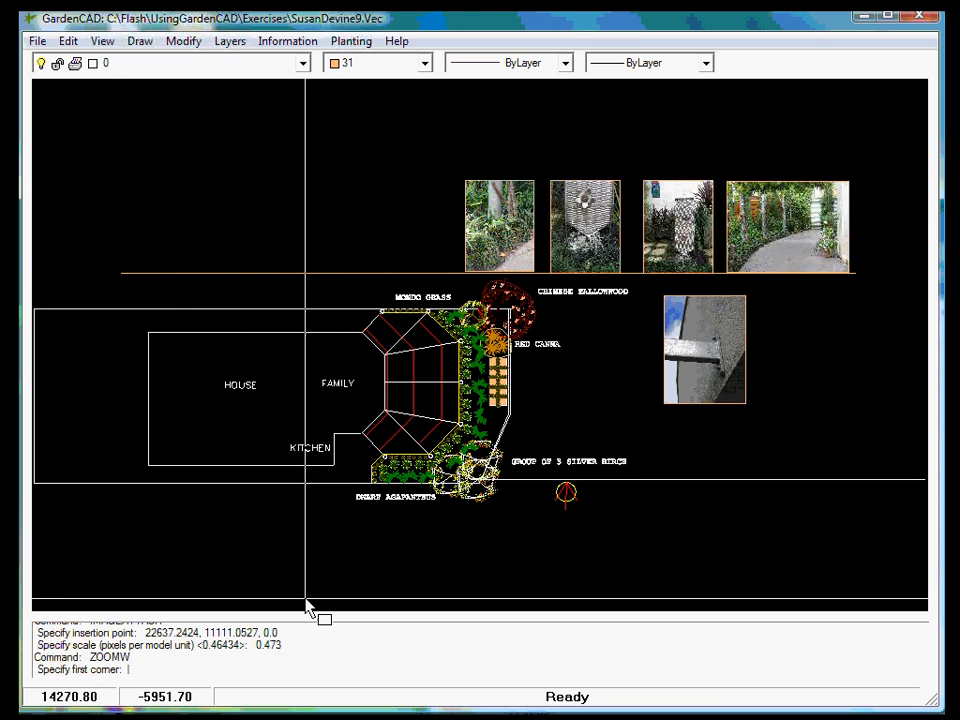
{"action": "left_click", "coordinate": [340, 596]}
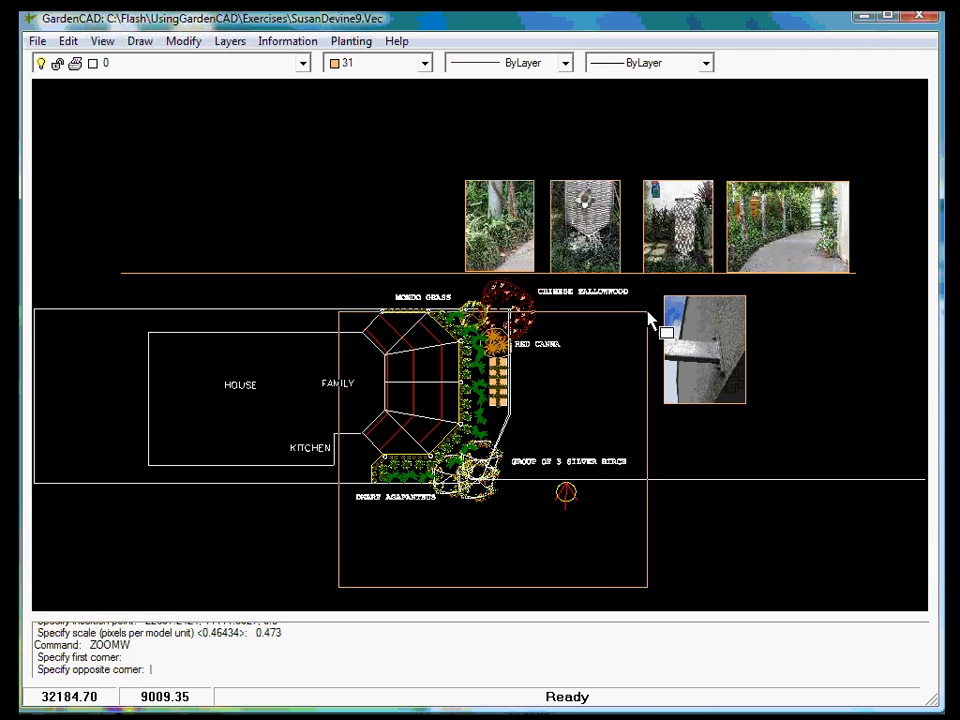
{"action": "left_click", "coordinate": [861, 134]}
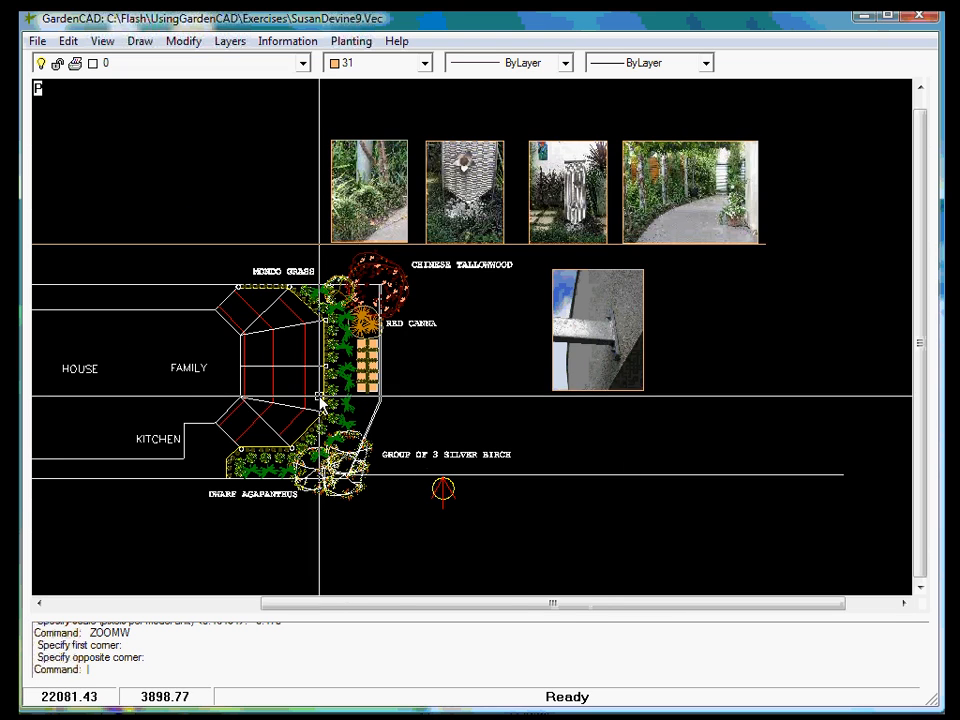
{"action": "scroll", "coordinate": [317, 400], "scroll_direction": "up", "scroll_amount": 3}
{"action": "scroll", "coordinate": [317, 400], "scroll_direction": "up", "scroll_amount": 2}
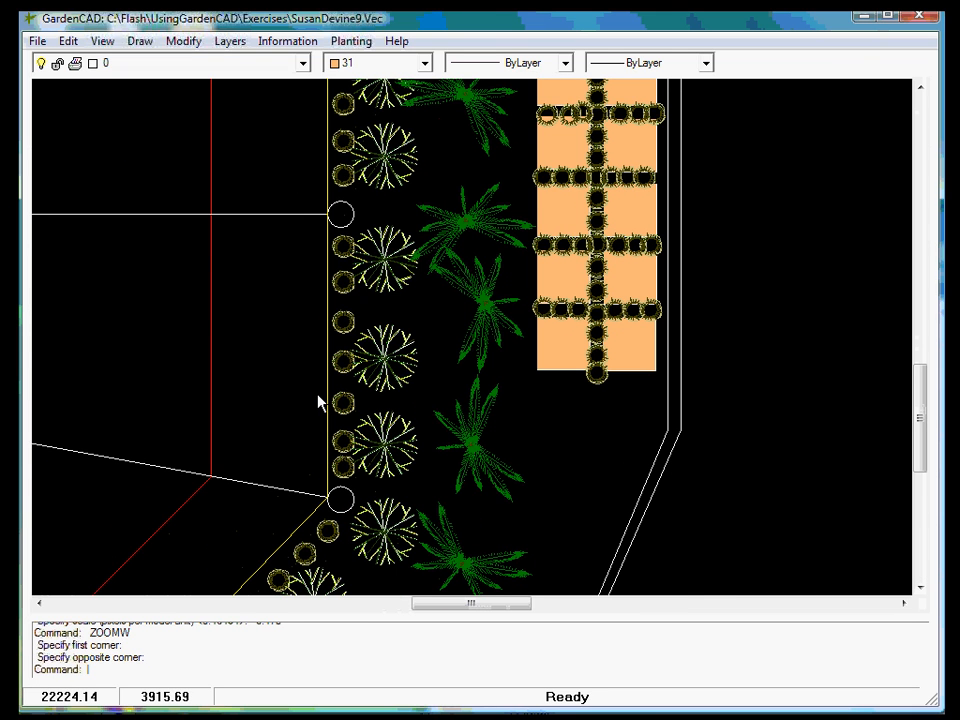
{"action": "scroll", "coordinate": [317, 400], "scroll_direction": "down", "scroll_amount": 3}
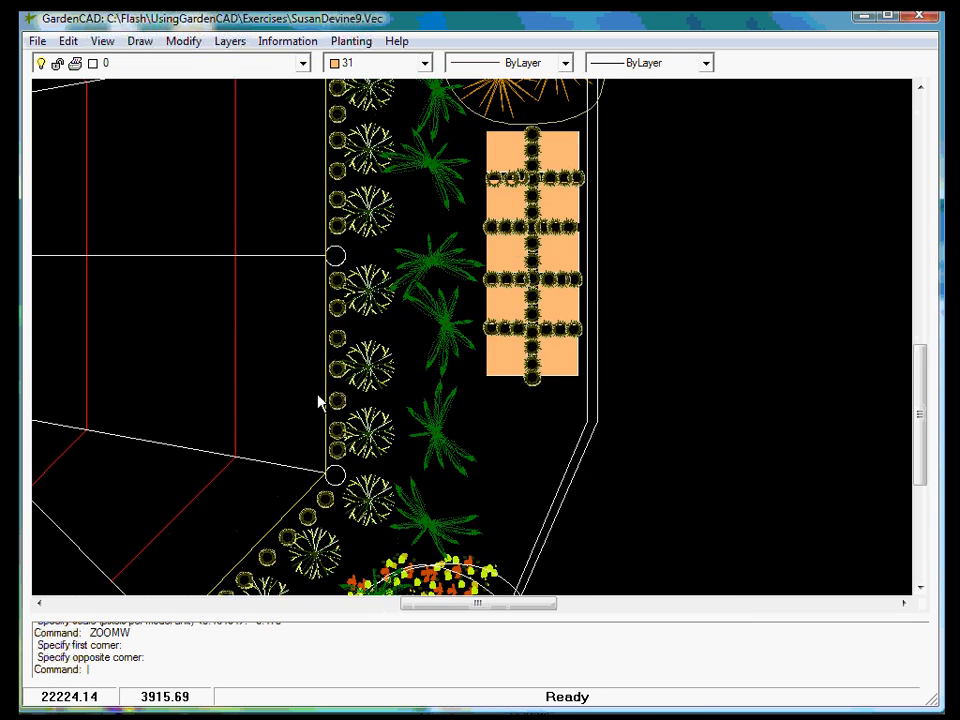
{"action": "scroll", "coordinate": [317, 400], "scroll_direction": "down", "scroll_amount": 2}
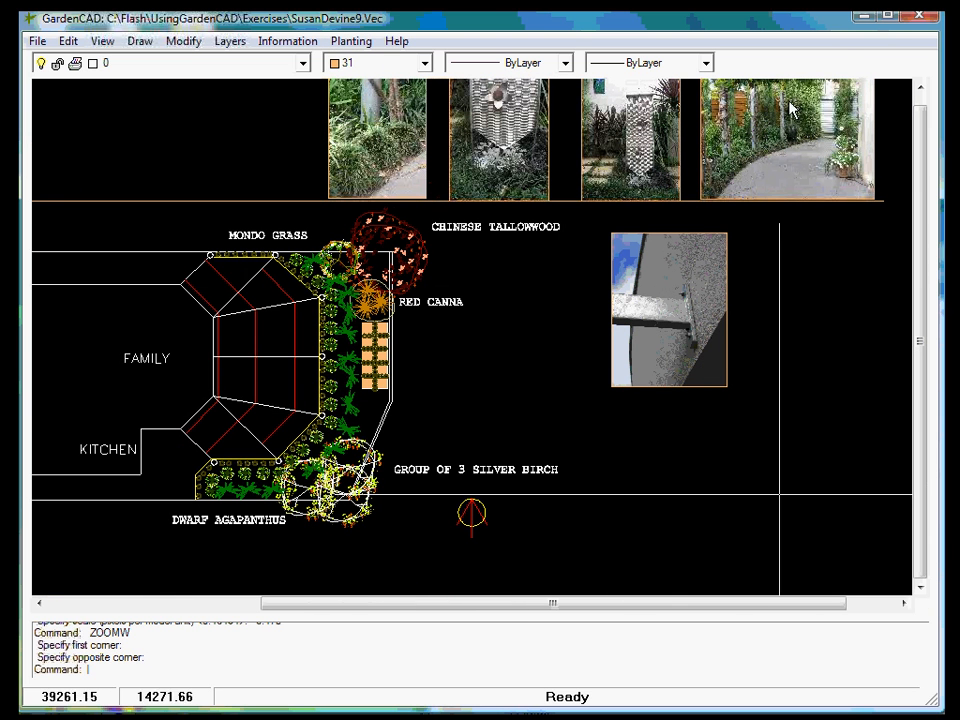
{"action": "left_click", "coordinate": [683, 390]}
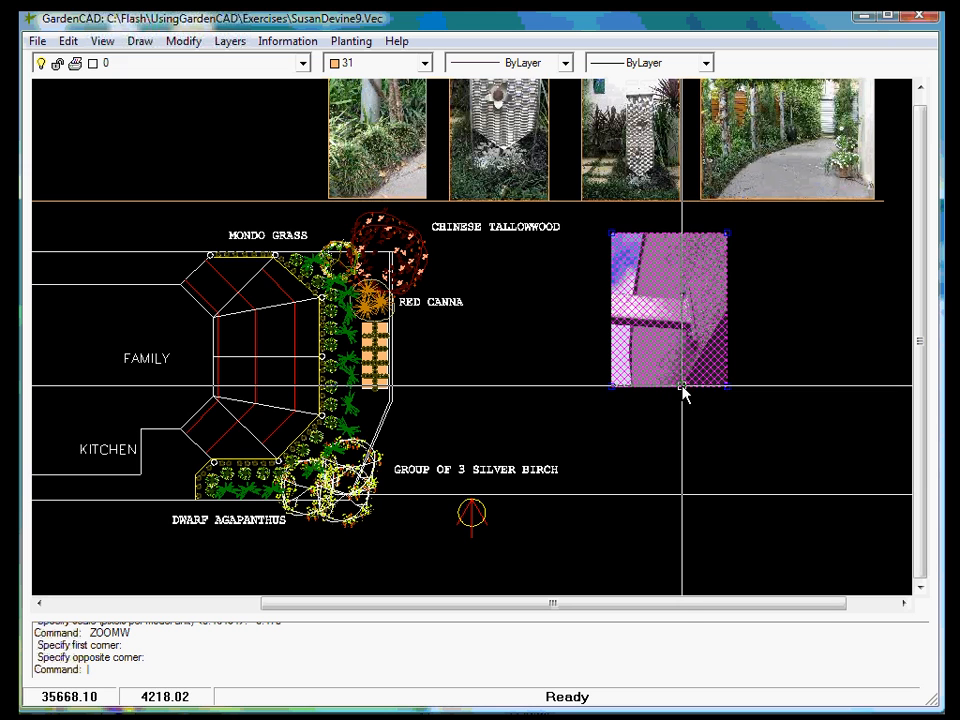
{"action": "right_click", "coordinate": [683, 390]}
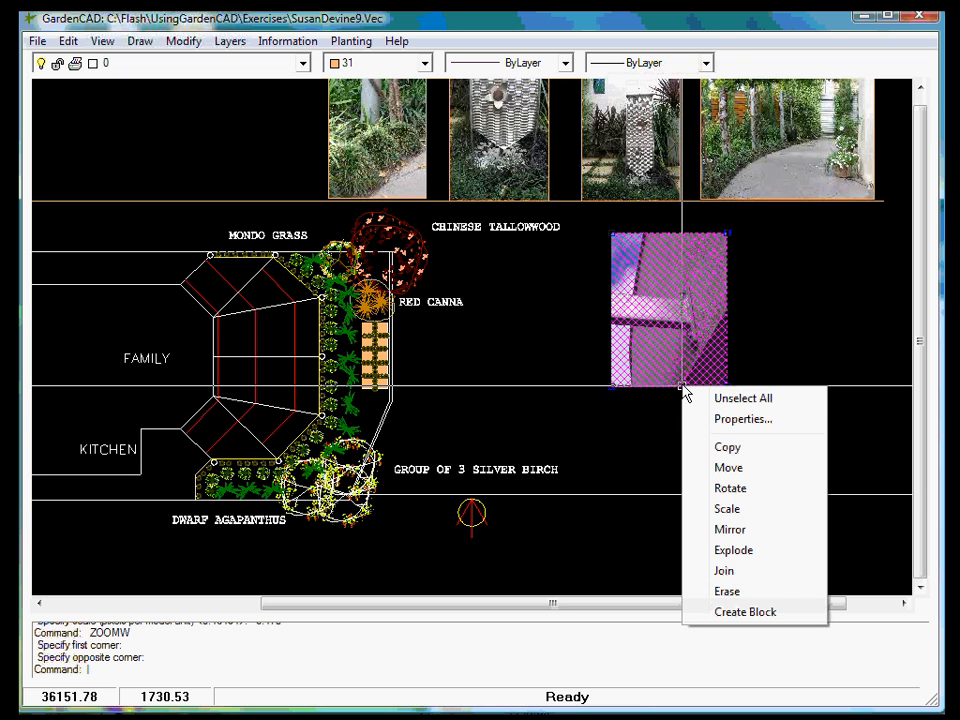
{"action": "key", "text": "Escape"}
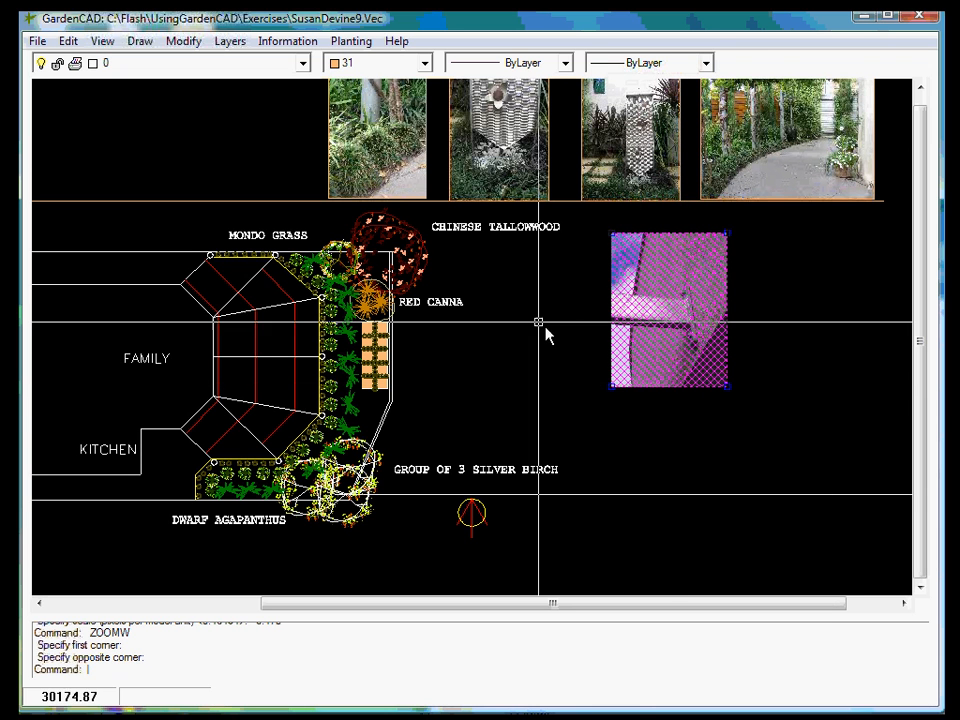
{"action": "key", "text": "Escape"}
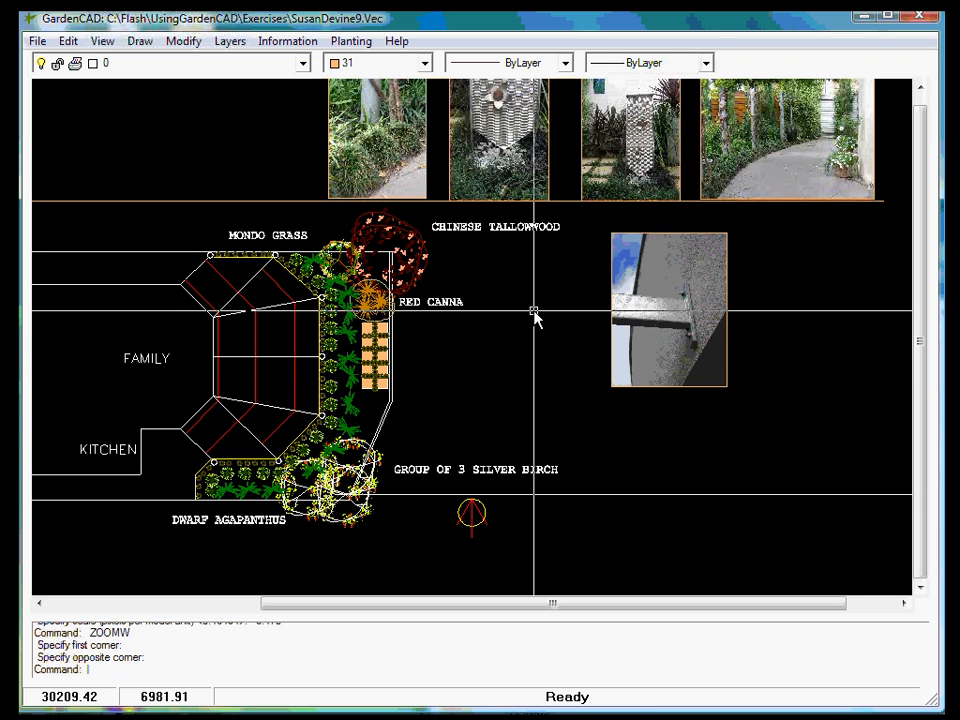
Load the NativeGeranium image from the Exercises images folder as a new raster to insert.
{"action": "left_click", "coordinate": [141, 42]}
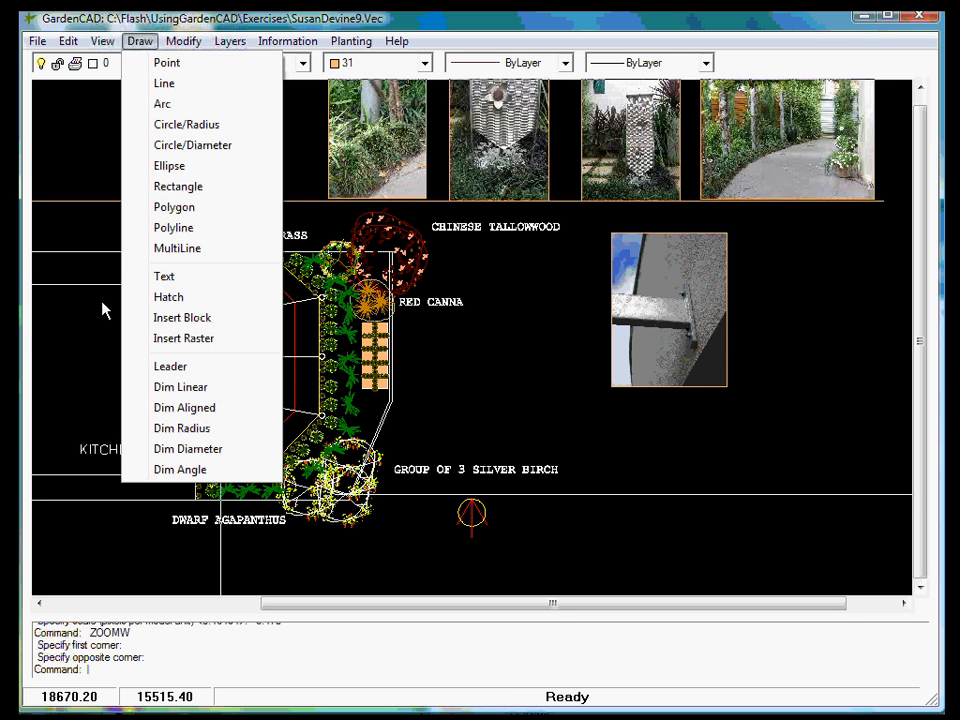
{"action": "left_click", "coordinate": [188, 340]}
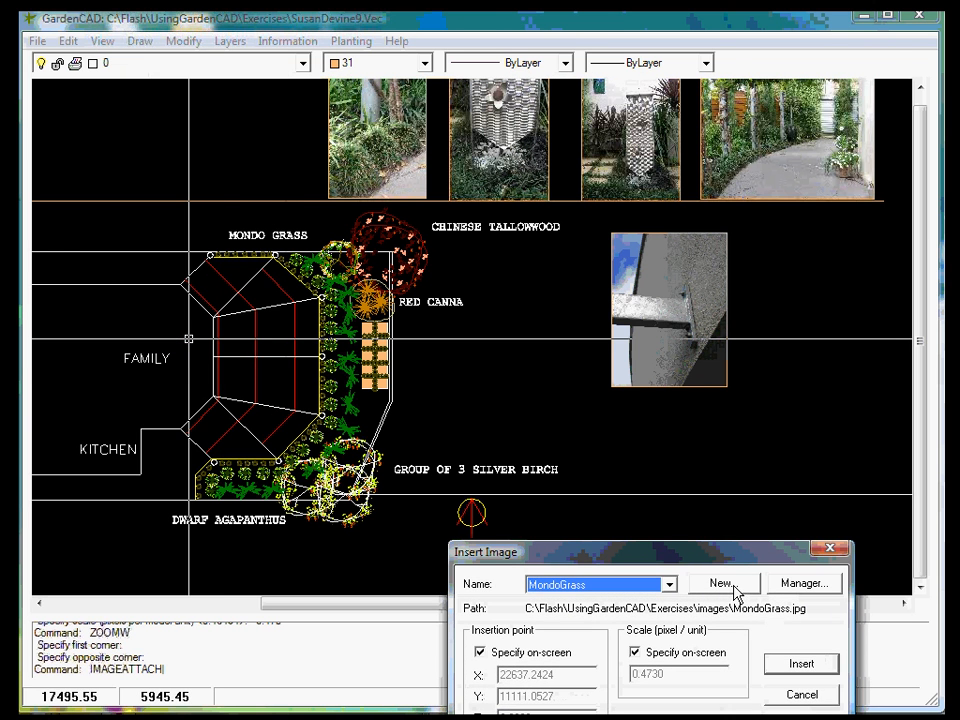
{"action": "left_click", "coordinate": [724, 585]}
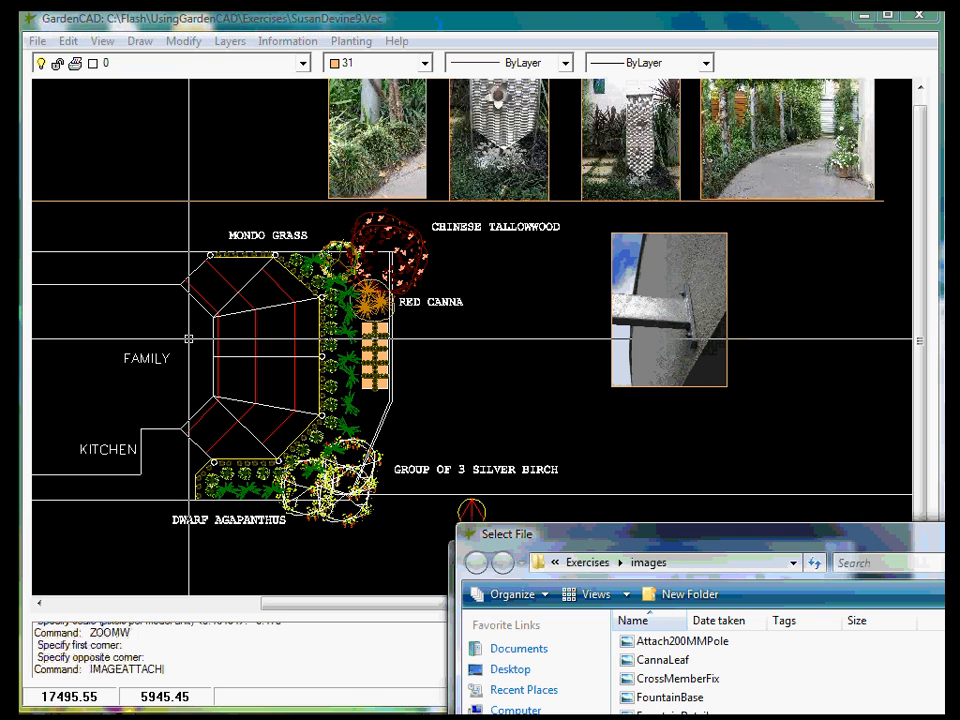
{"action": "scroll", "coordinate": [680, 670], "scroll_direction": "down", "scroll_amount": 3}
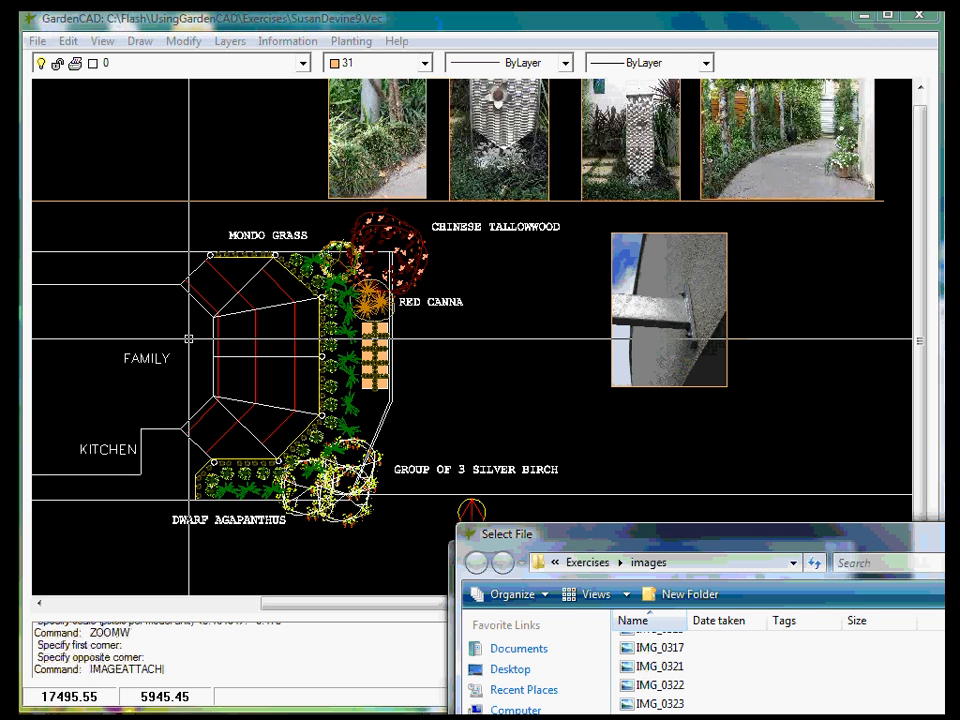
{"action": "key", "text": "Return"}
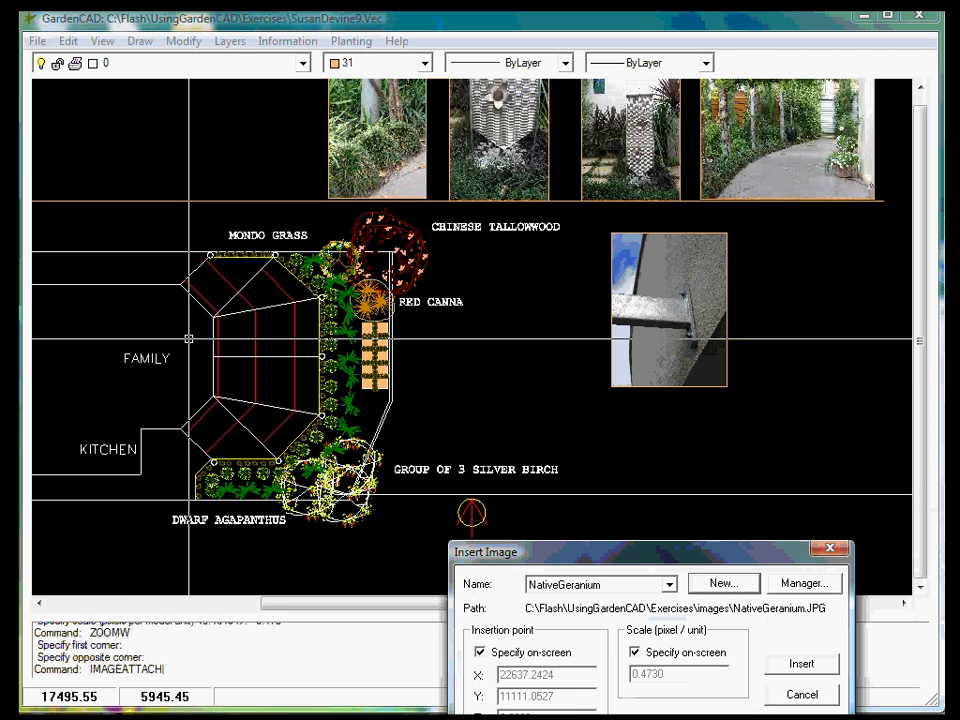
Insert the NativeGeranium photo directly below the beam-fixing photo, matching its width at a scale of about 0.3972.
{"action": "left_click", "coordinate": [802, 664]}
{"action": "left_click", "coordinate": [613, 557]}
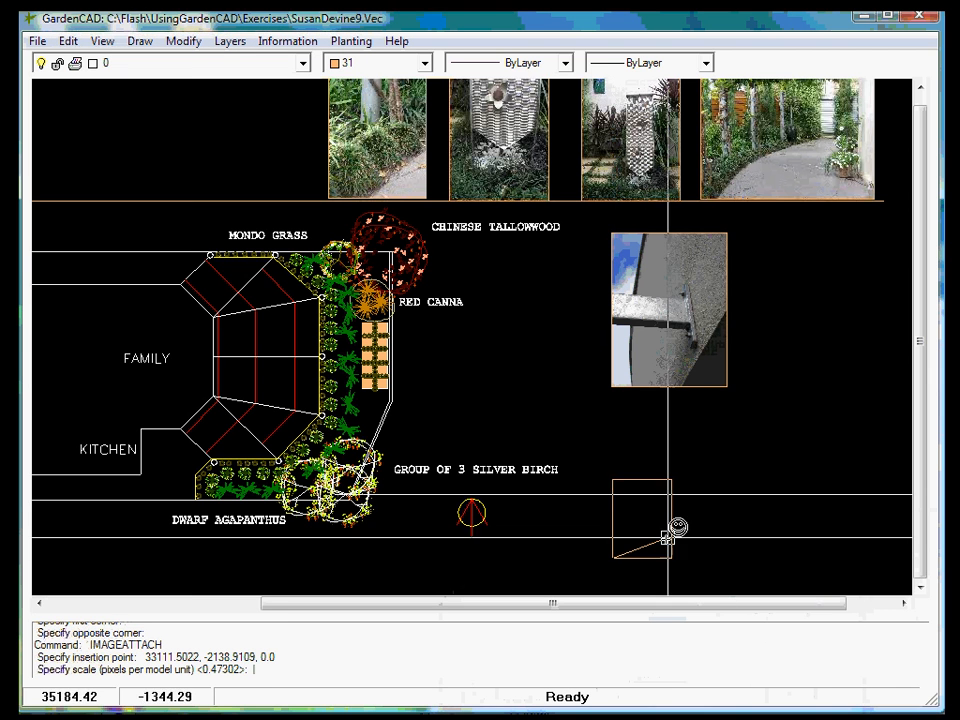
{"action": "left_click", "coordinate": [712, 497]}
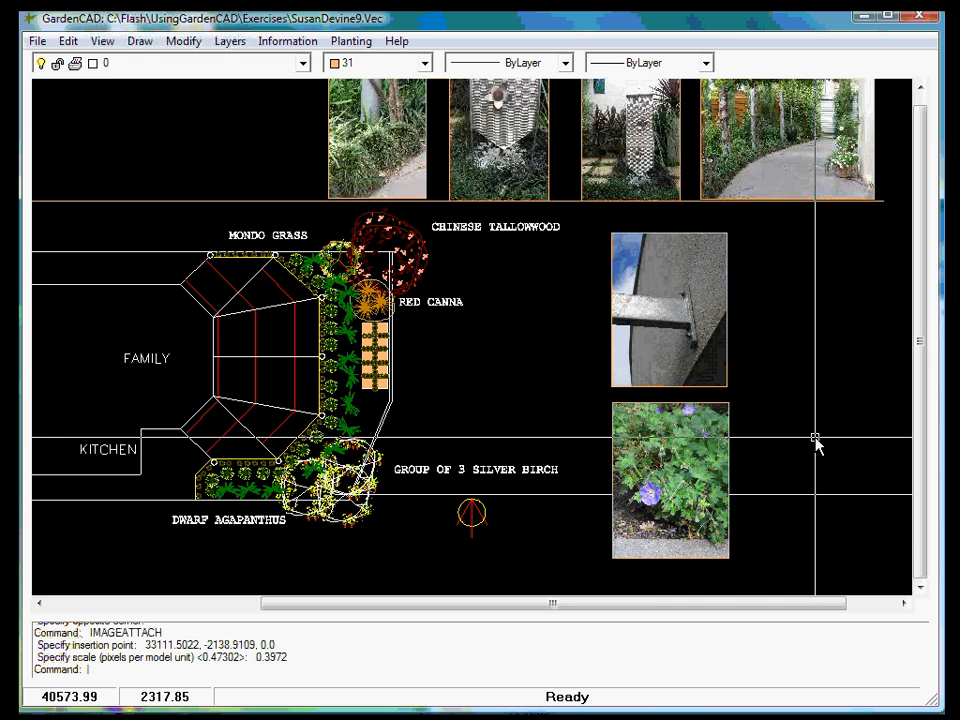
Erase the two horizontal guide lines, one under the row of photos and one crossing the geranium photo.
{"action": "scroll", "coordinate": [549, 420], "scroll_direction": "down", "scroll_amount": 3}
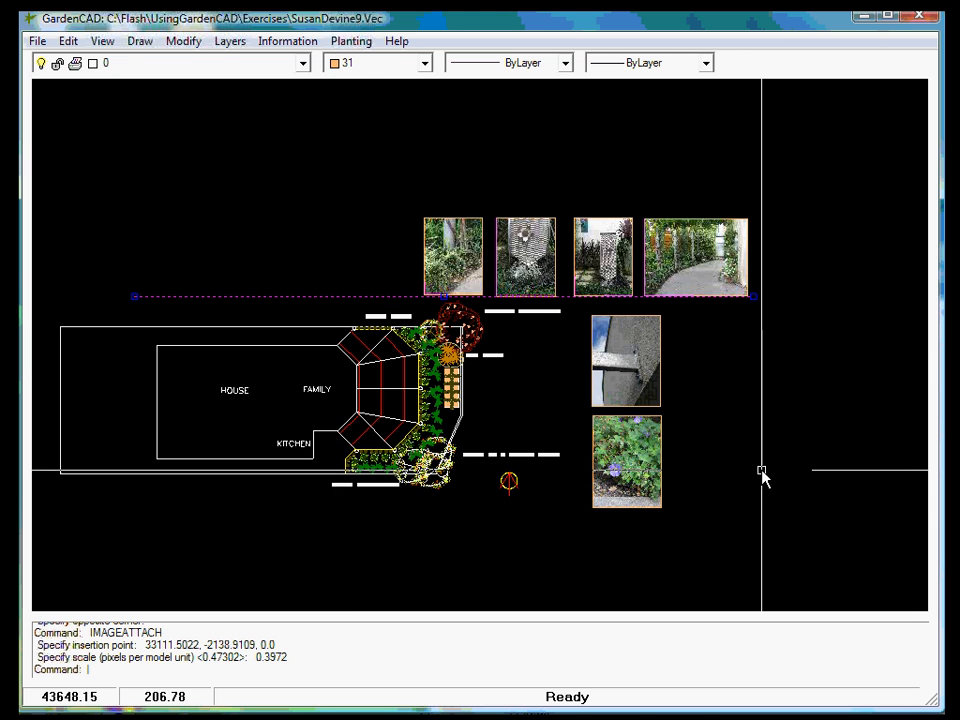
{"action": "left_click", "coordinate": [762, 470]}
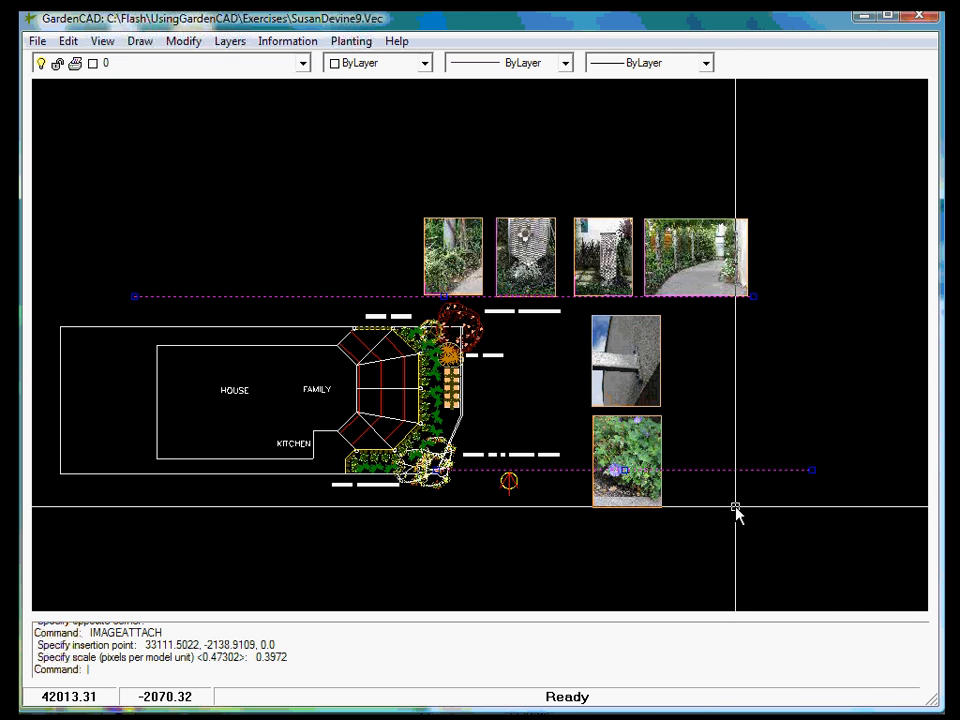
{"action": "right_click", "coordinate": [735, 508]}
{"action": "left_click", "coordinate": [780, 711]}
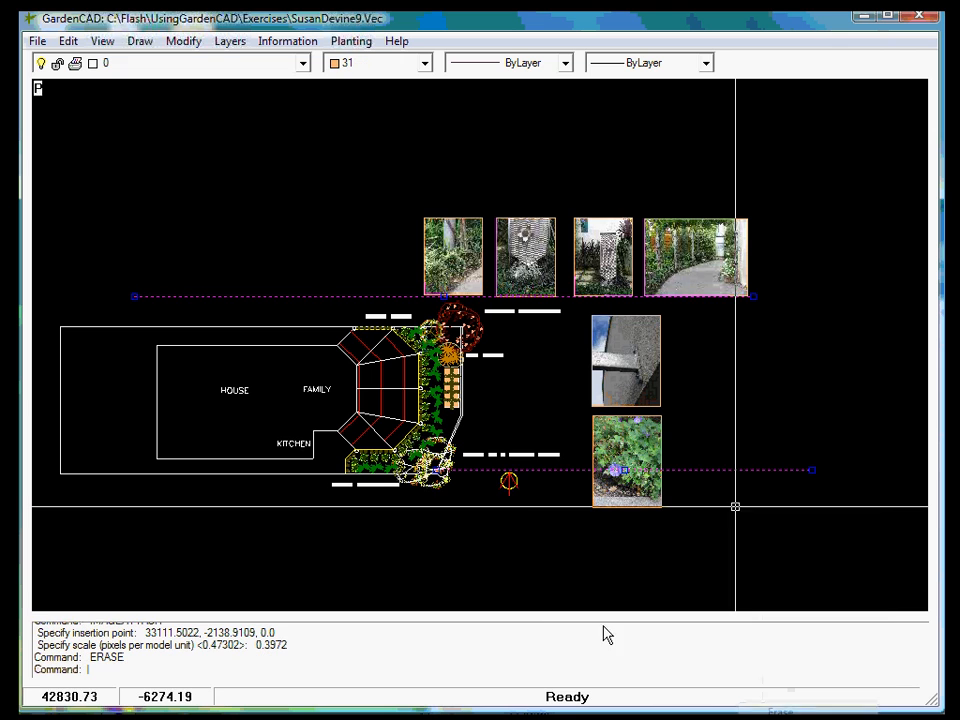